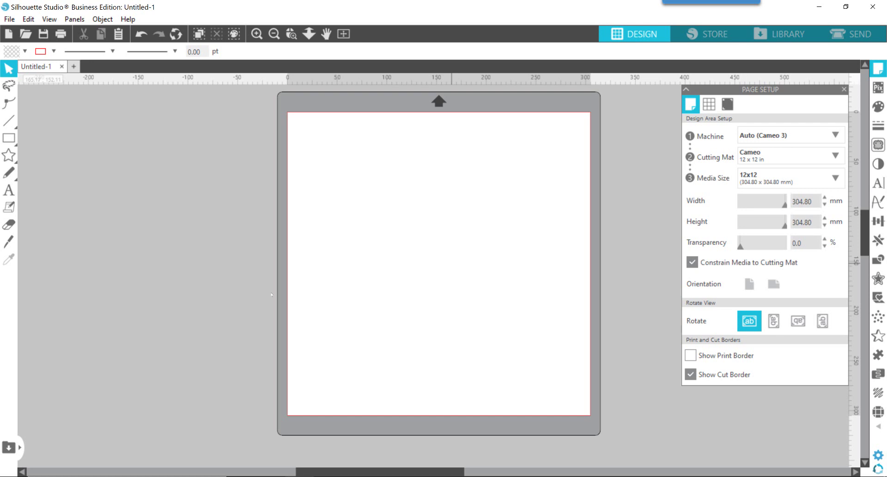
Step: Draw a five-point Flexishapes star and move it down to the middle of the page
left_click(8, 156)
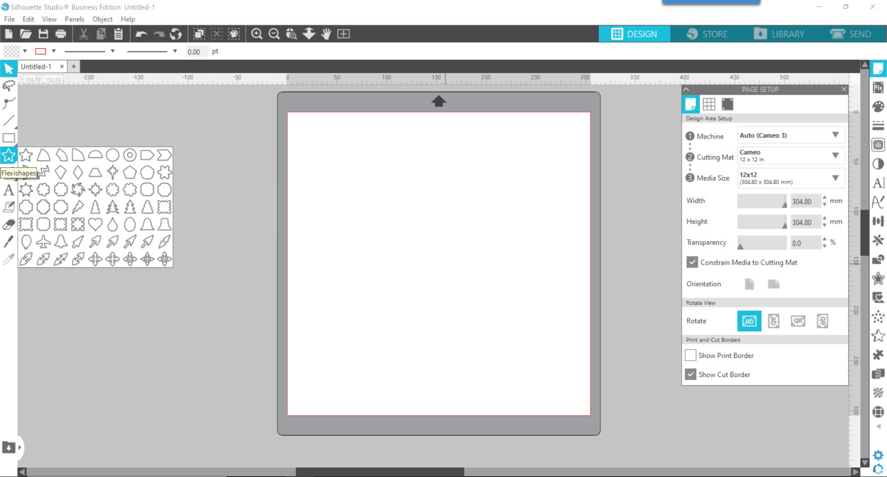
left_click(26, 157)
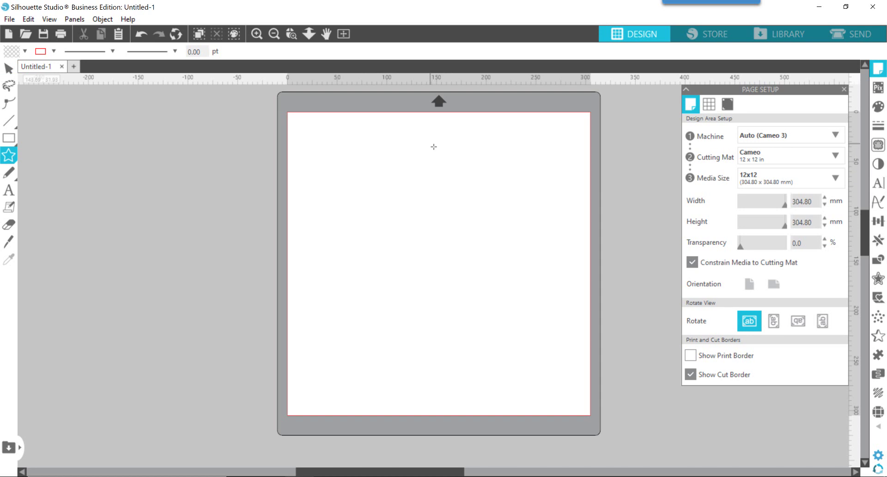
left_click_drag(434, 147, 443, 240)
key("Escape")
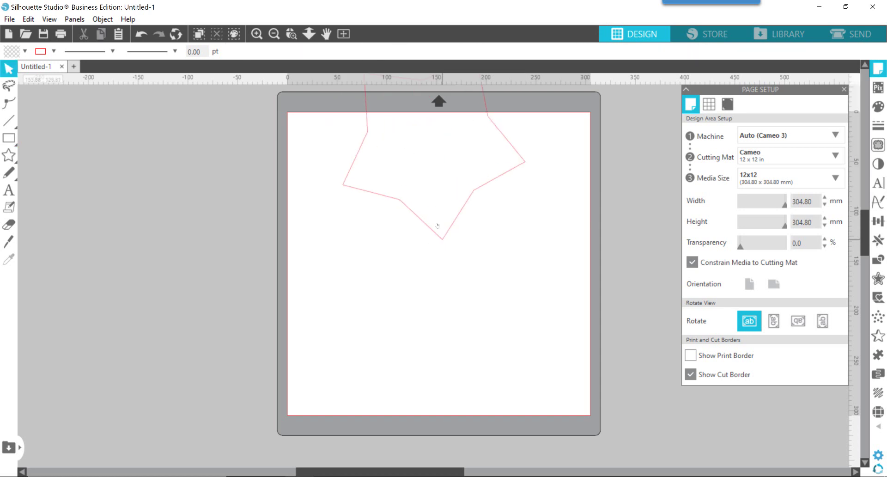
left_click_drag(443, 238, 443, 345)
key("Escape")
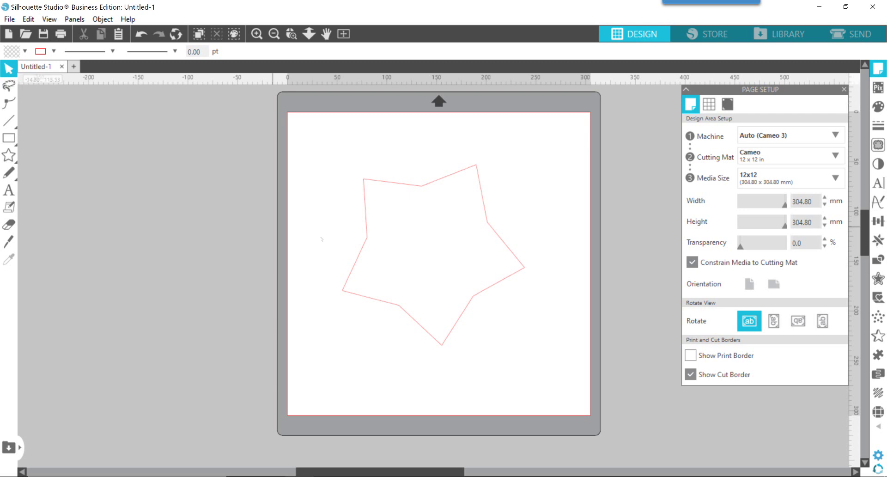
Step: Drag the star's inner-radius handle inward to sharpen its points, giving 183.32 × 181.51 mm
left_click(400, 315)
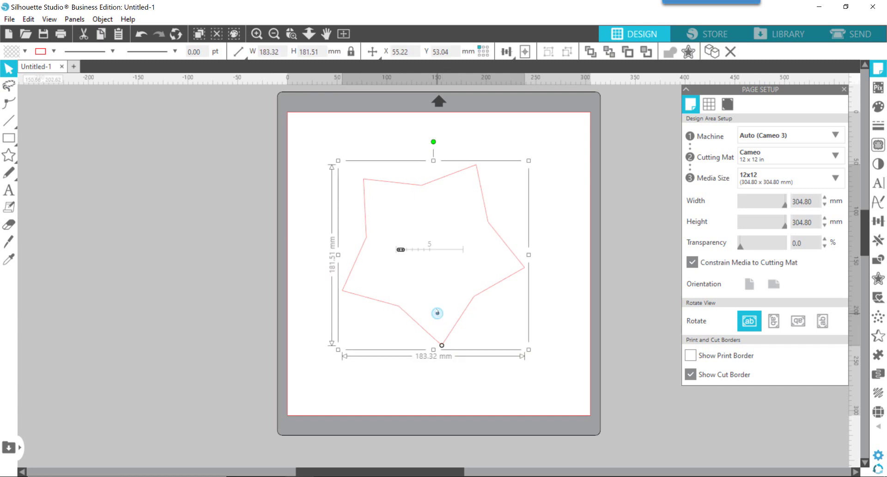
left_click_drag(437, 312, 439, 291)
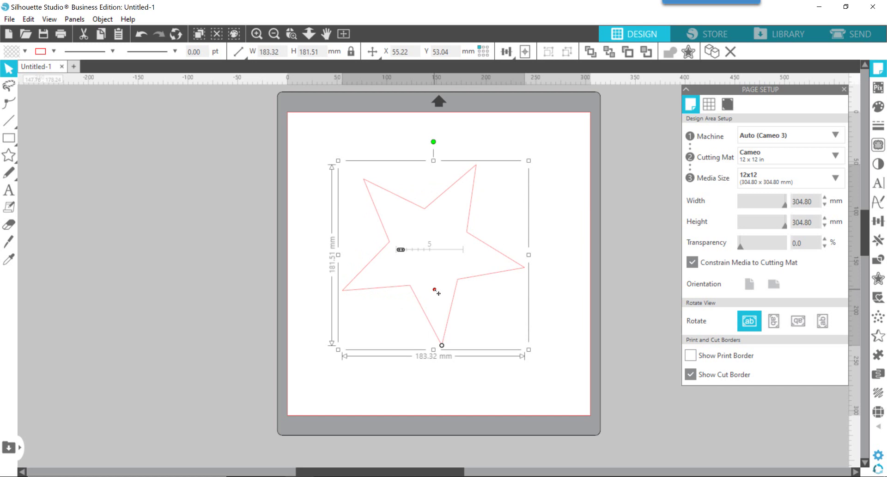
left_click_drag(434, 291, 443, 302)
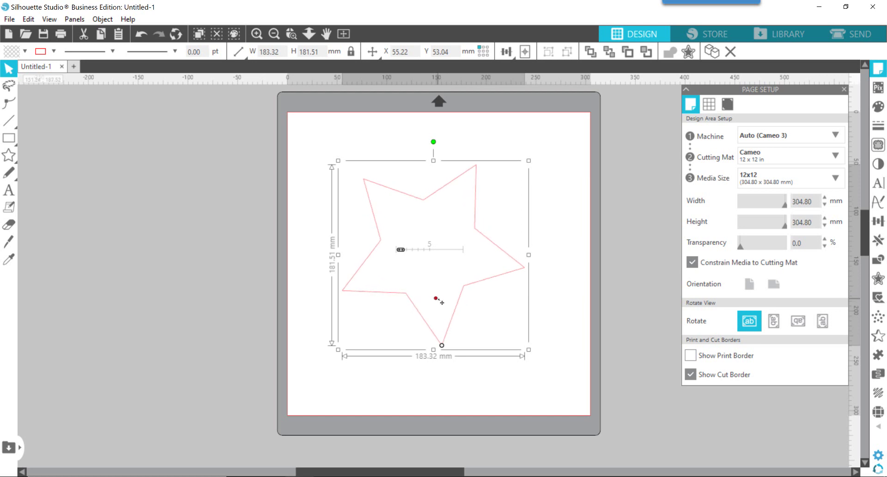
Step: Set the target machine to the Alta in Page Setup
left_click(797, 137)
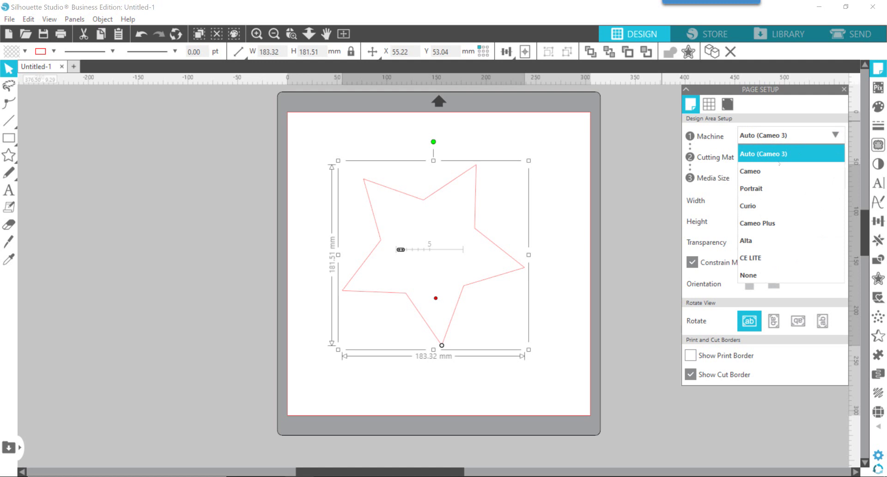
left_click(755, 241)
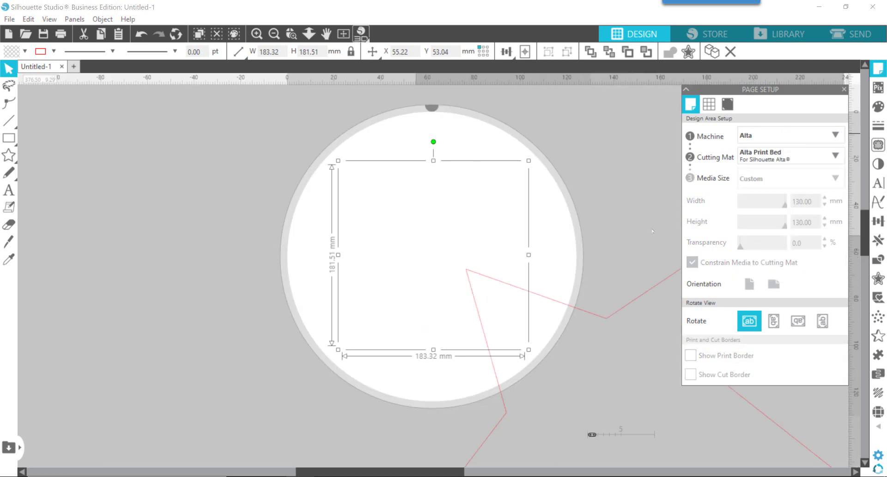
left_click(568, 214)
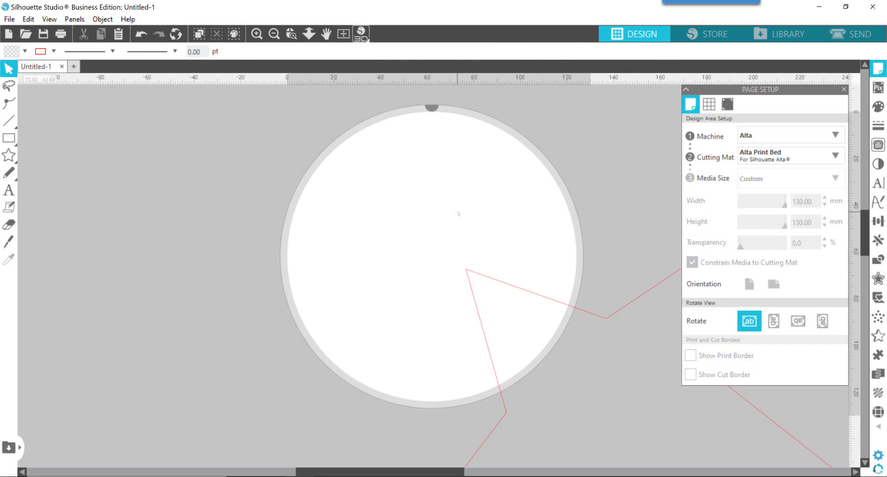
Step: Resize the star to 87.96 × 87.09 mm and centre it on the round print bed
left_click(515, 282)
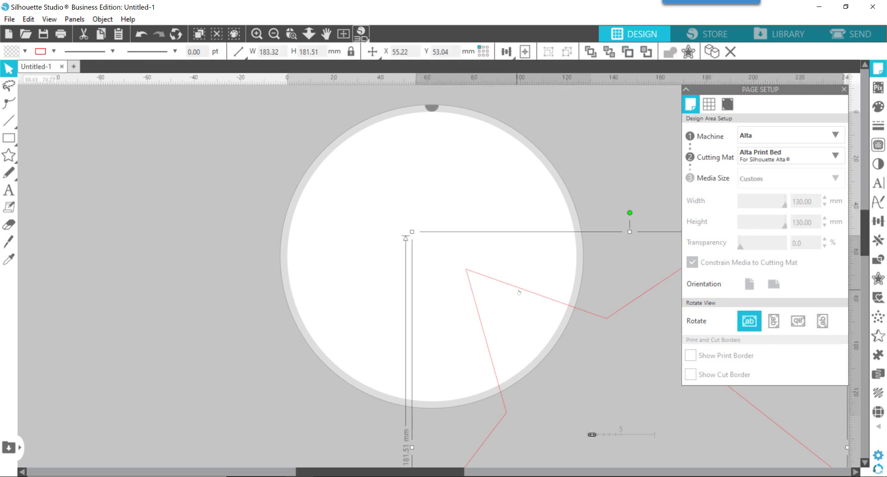
left_click_drag(515, 283, 417, 215)
left_click_drag(388, 186, 300, 85)
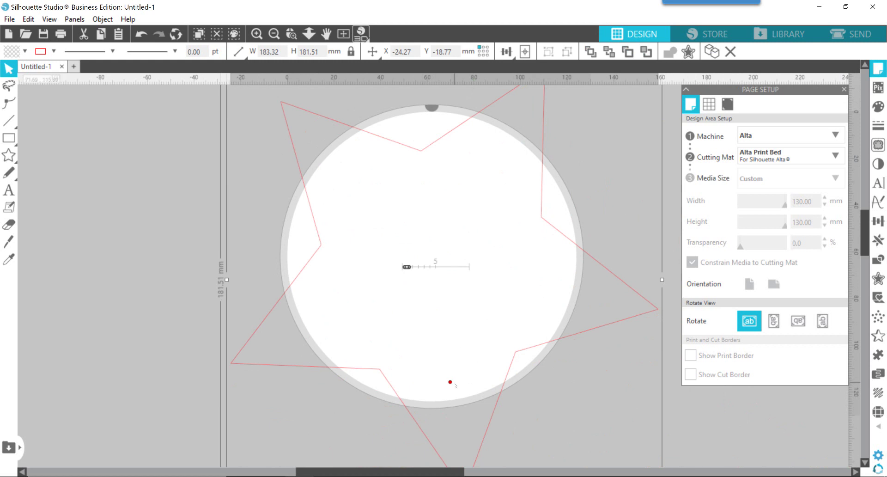
scroll(285, 286, "up", 3)
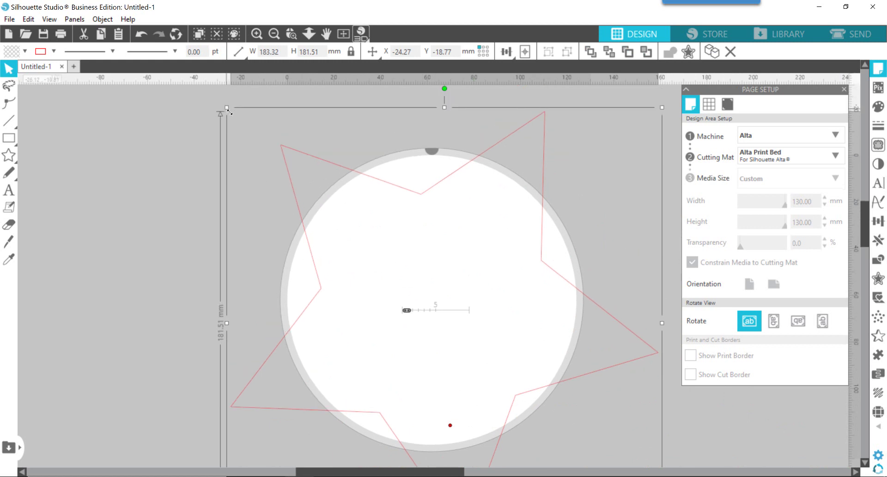
left_click_drag(226, 107, 447, 325)
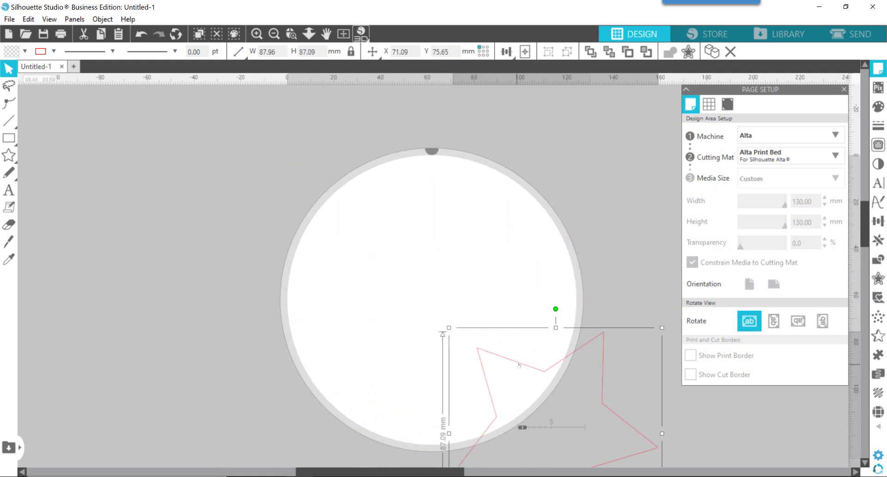
left_click_drag(519, 366, 396, 230)
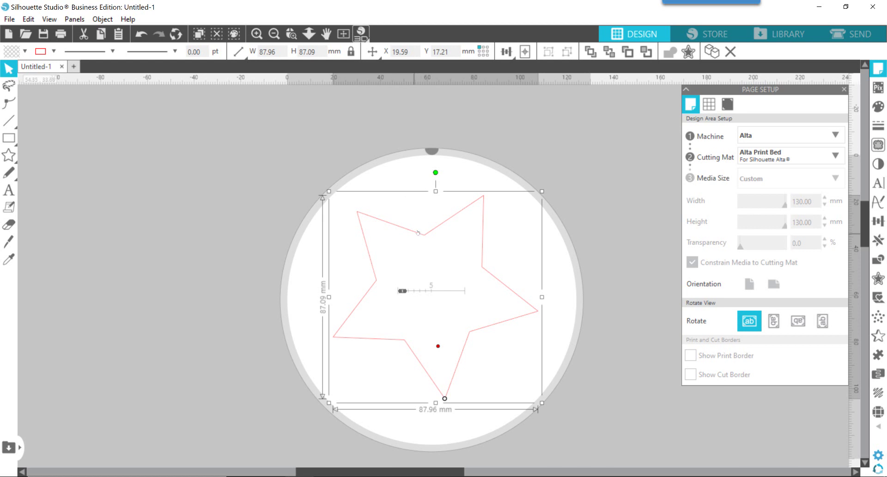
left_click(357, 39)
right_click(419, 212)
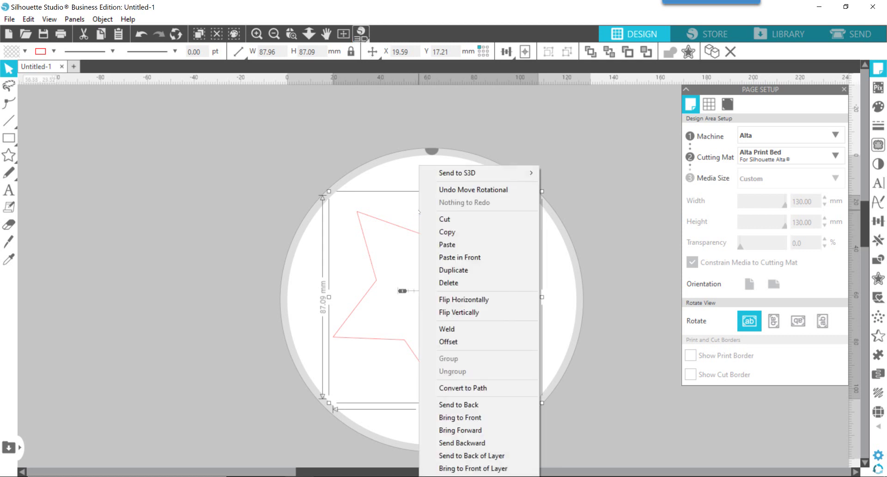
mouse_move(467, 173)
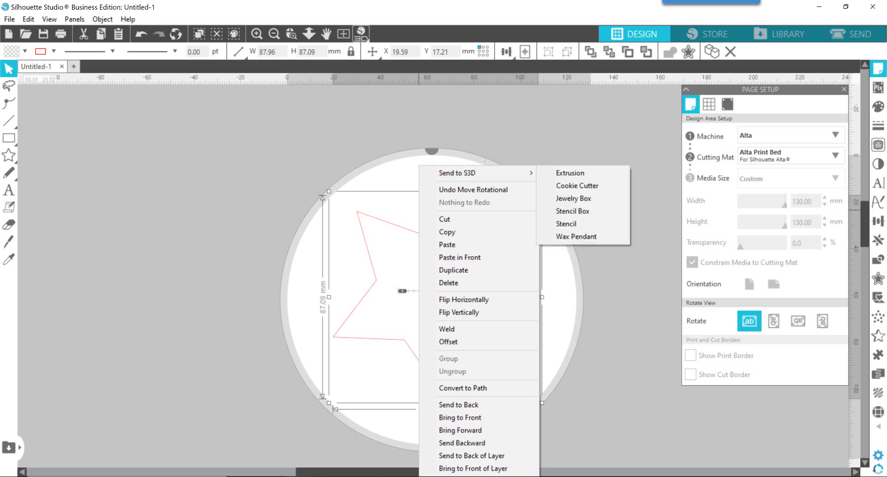
left_click(436, 235)
left_click(436, 236)
left_click(438, 226)
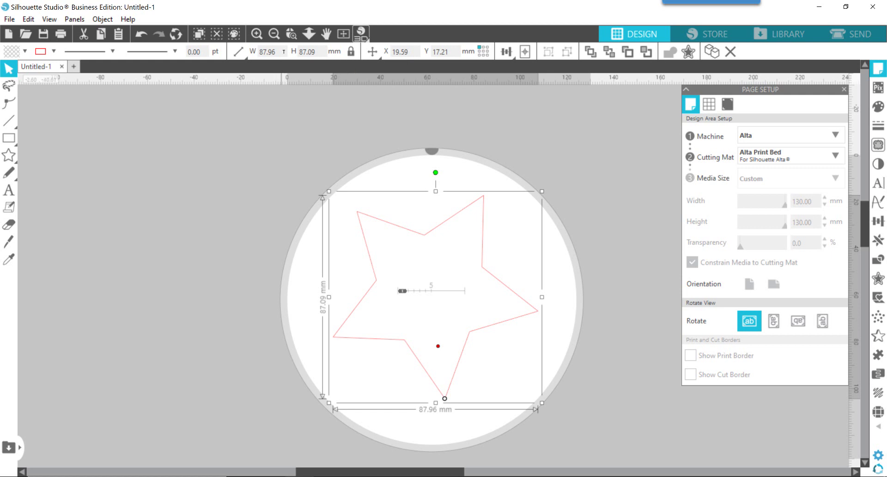
Step: Set the star's width to 76.3 mm so it measures 76.30 × 75.55 mm
left_click_drag(287, 53, 260, 52)
mouse_move(238, 51)
type("76.3")
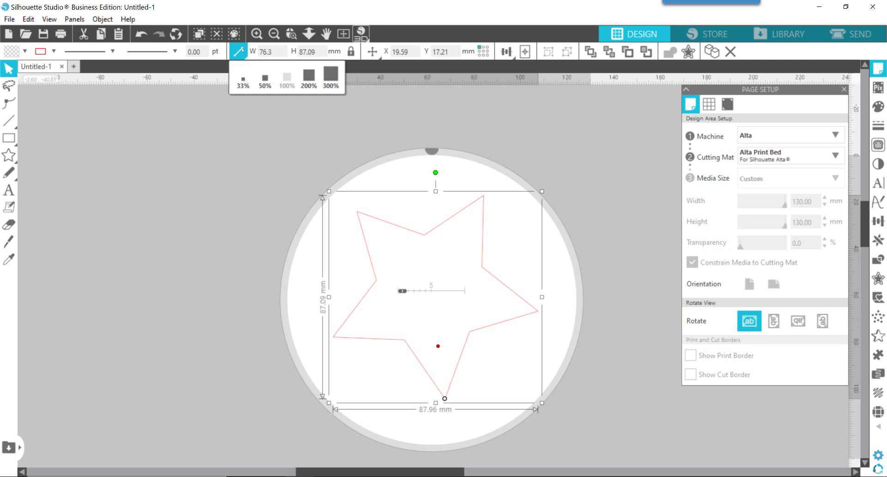
key("Return")
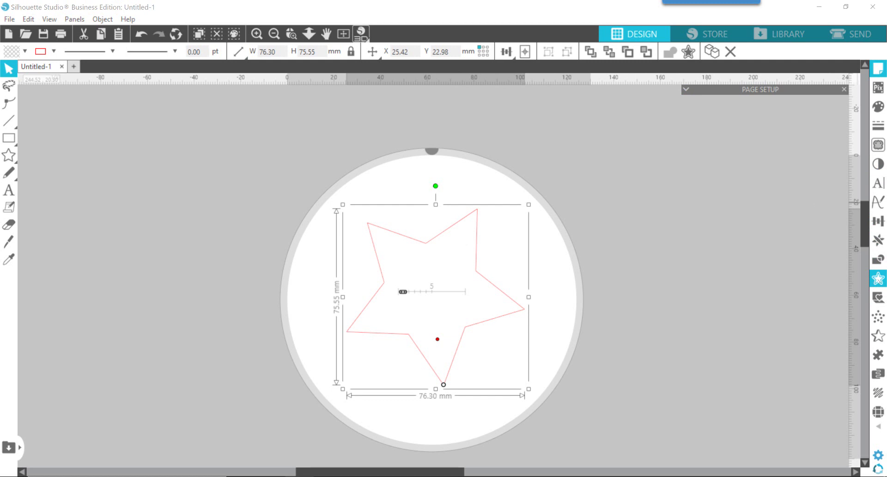
Step: Add a 5 mm rounded outward offset around the star, then deselect everything
left_click(878, 279)
left_click(688, 100)
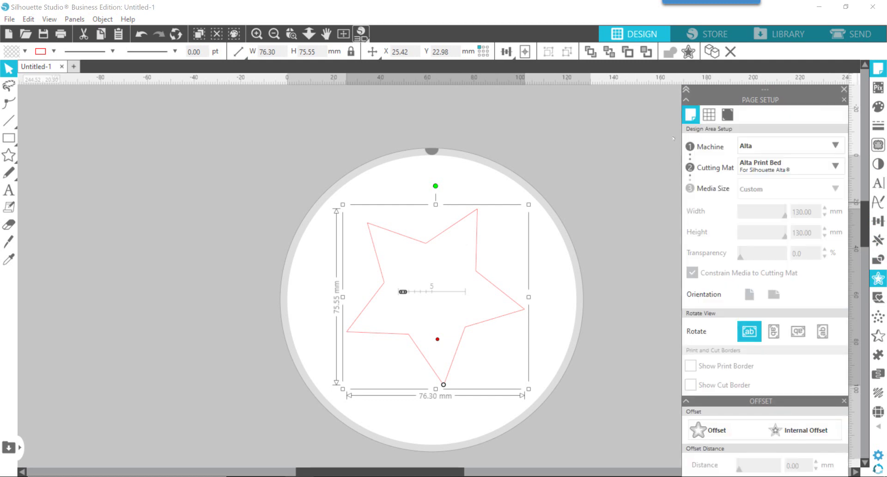
left_click(687, 100)
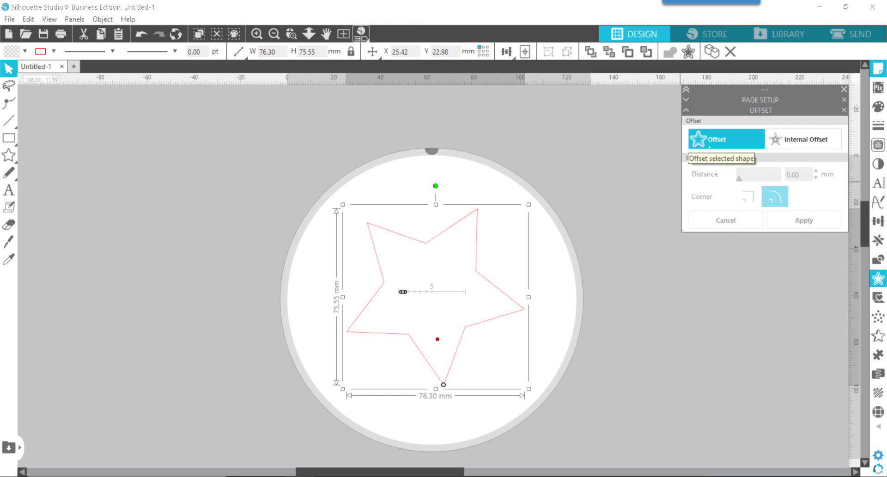
left_click(710, 145)
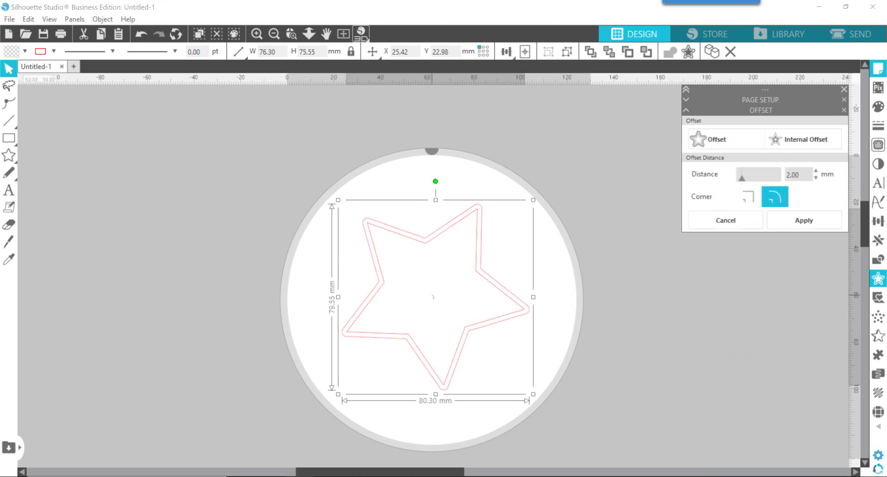
key("Tab")
type("5")
key("Return")
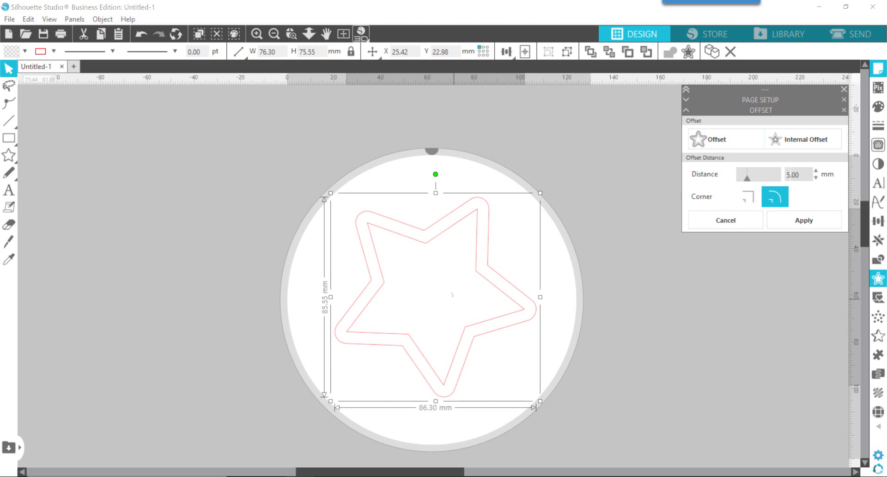
left_click(428, 278)
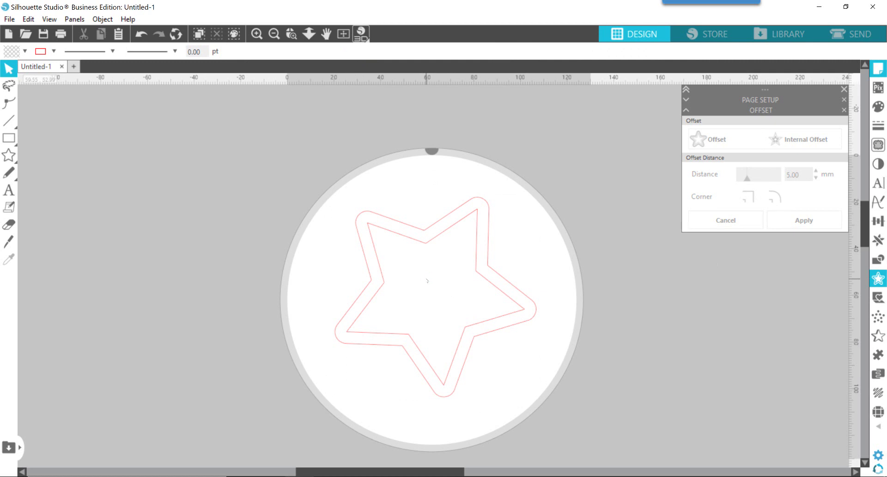
Step: Change the inner star's line colour to black
left_click(430, 264)
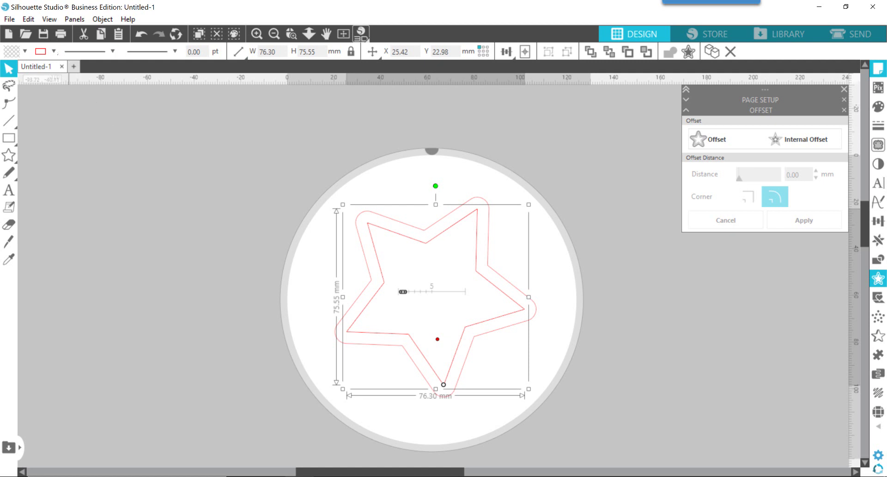
left_click(54, 51)
left_click(42, 70)
Step: Add a 0.8 mm rounded offset around the star, spanning 77.90 × 77.15 mm
left_click(711, 139)
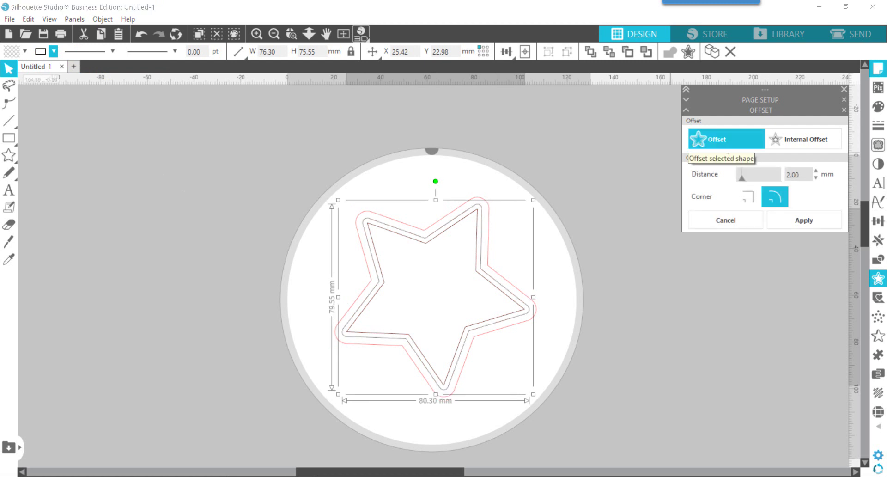
double_click(794, 175)
type(".8")
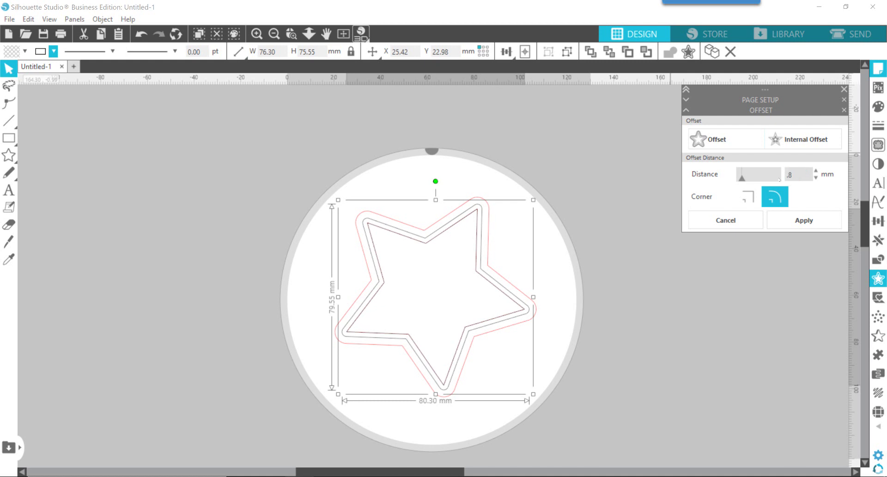
key("Return")
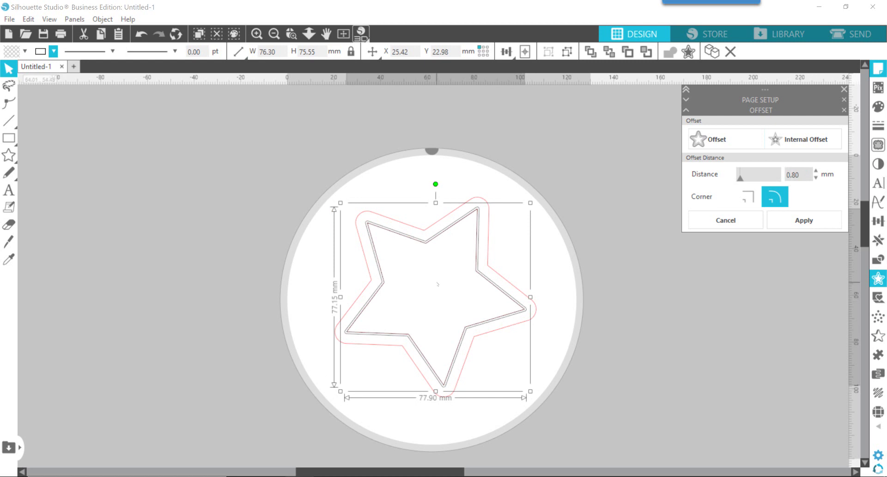
left_click(439, 253)
scroll(427, 250, "up", 3)
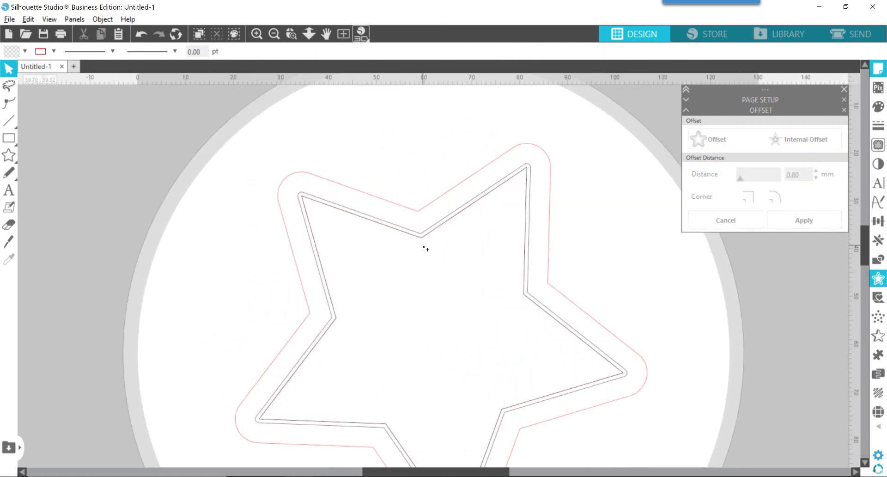
scroll(426, 248, "up", 5)
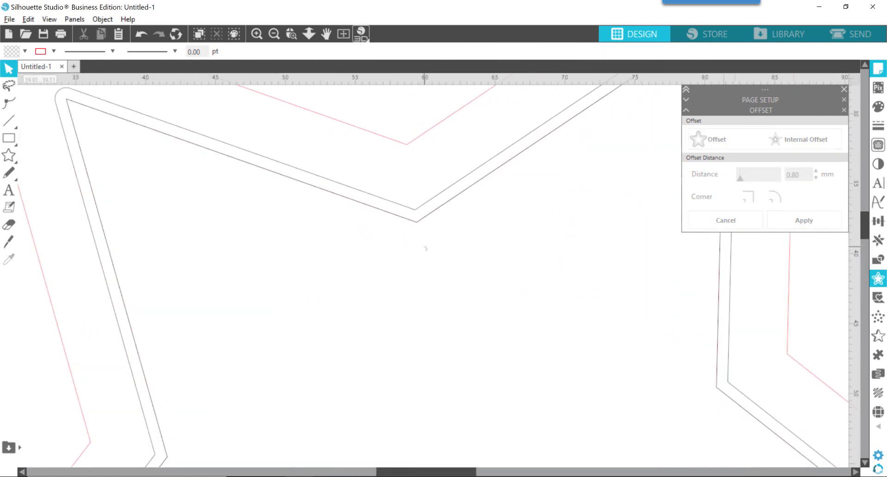
left_click(416, 222)
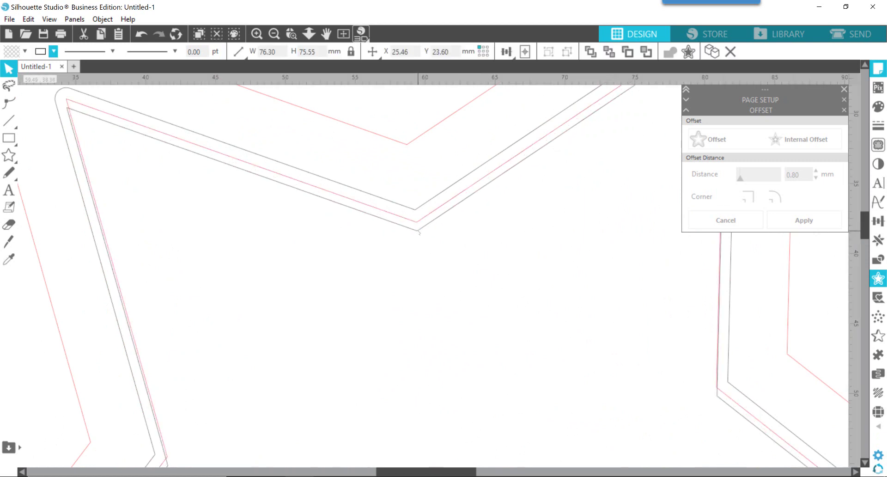
left_click(417, 215)
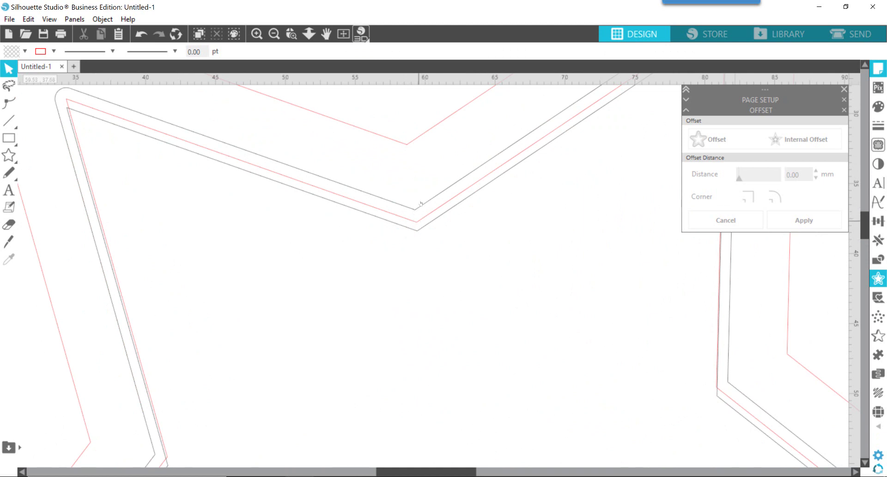
key("ctrl+z")
key("ctrl+z")
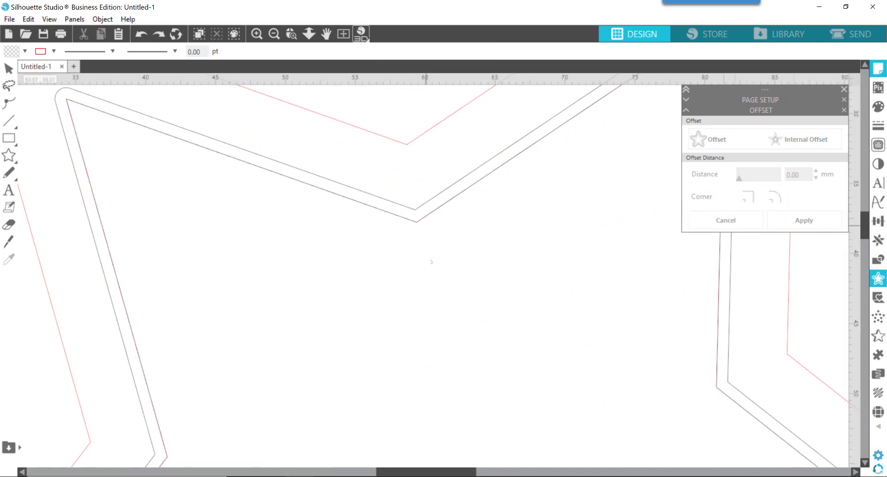
left_click(345, 34)
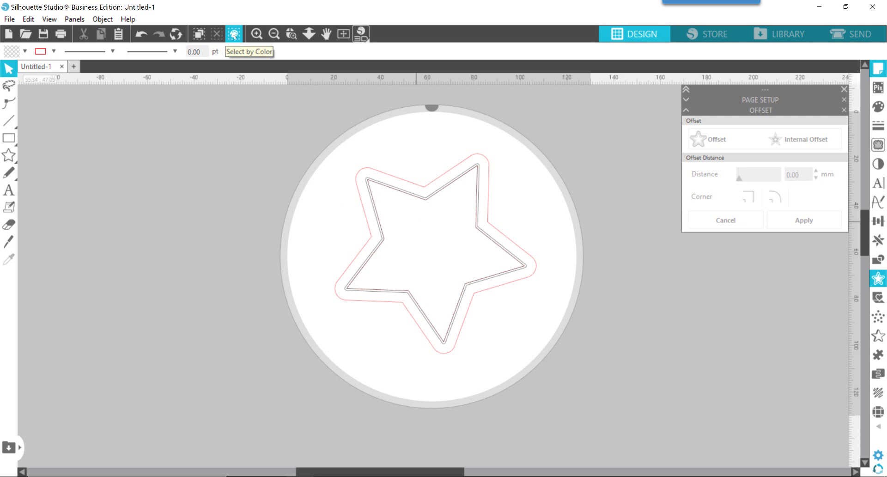
Step: Use Select by Color to pick all shapes with black RGB (0,0,0) line colour
left_click(235, 35)
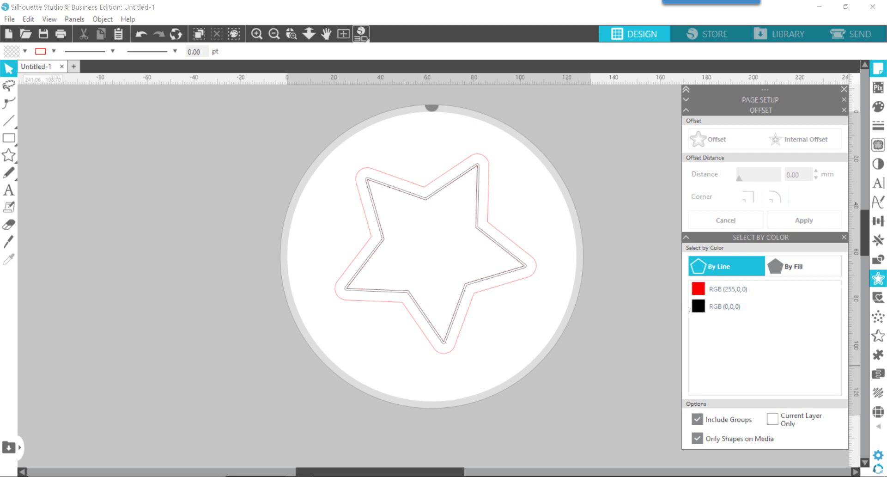
left_click(720, 306)
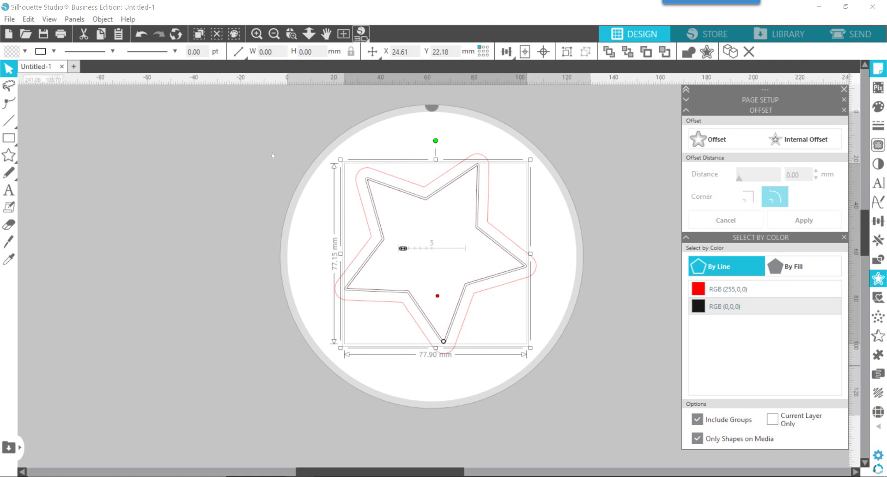
Step: Fill the two black stars with black and join them into one compound-path star ring
left_click(25, 50)
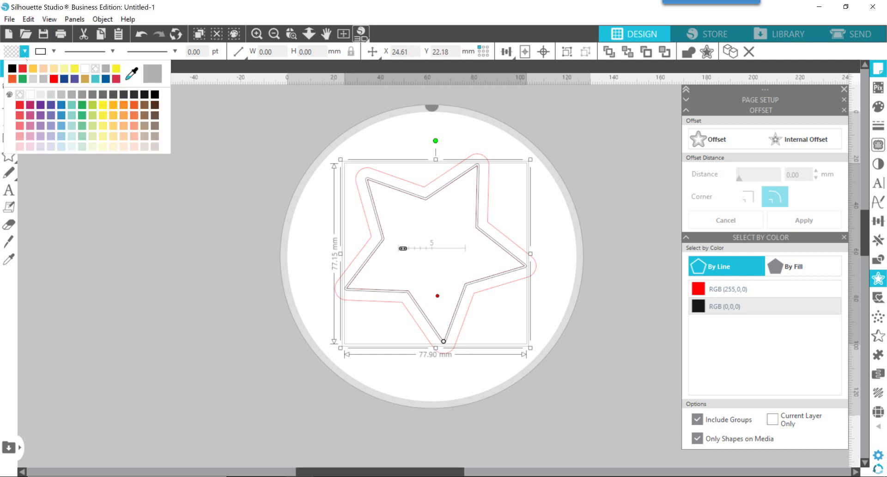
left_click(12, 69)
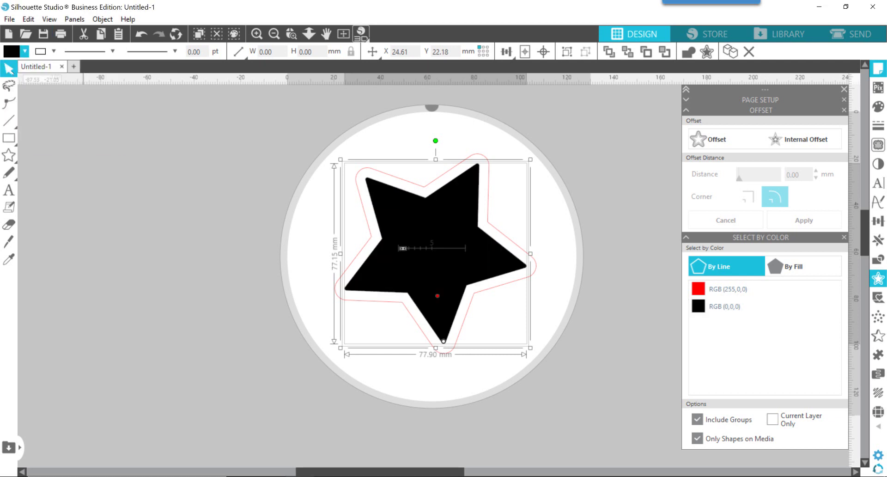
key("ctrl+z")
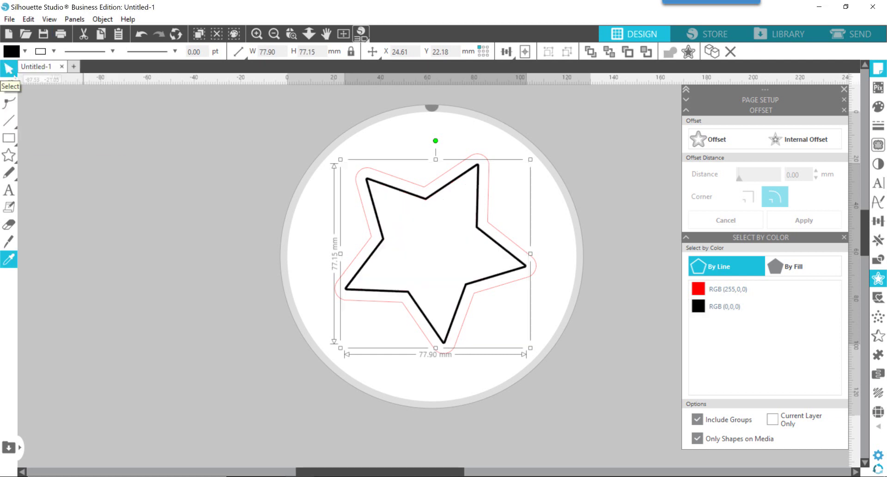
right_click(429, 201)
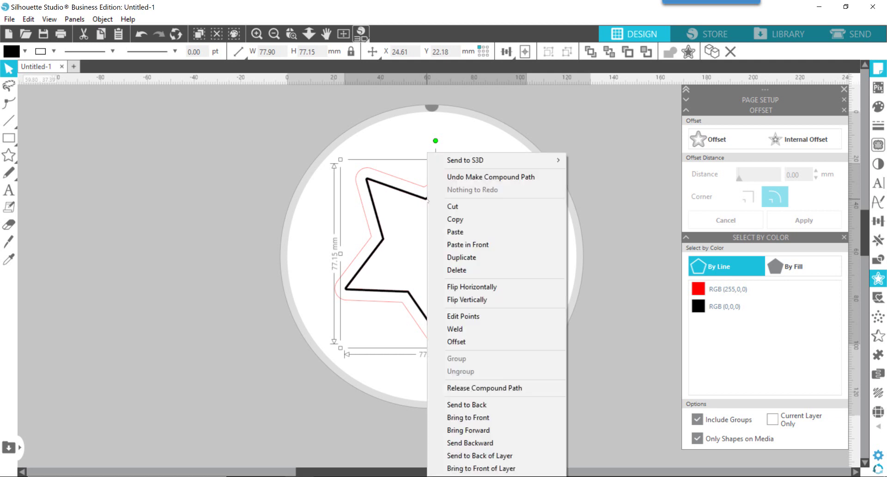
left_click(482, 391)
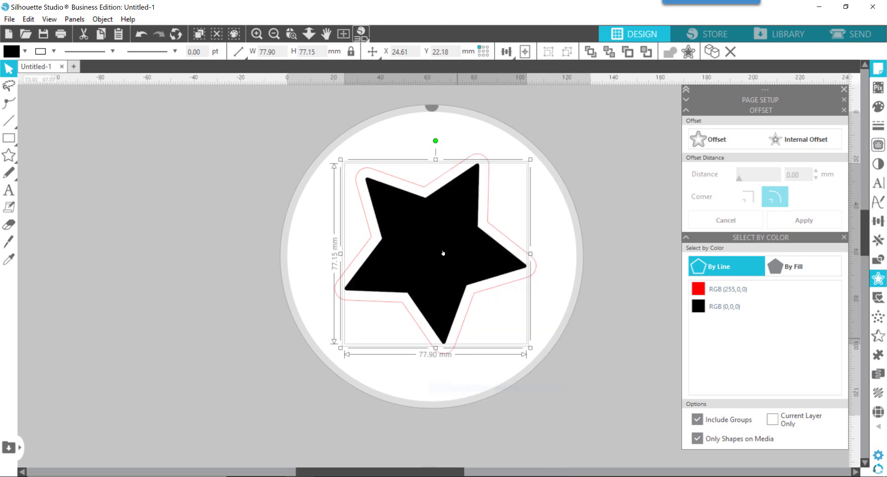
right_click(429, 154)
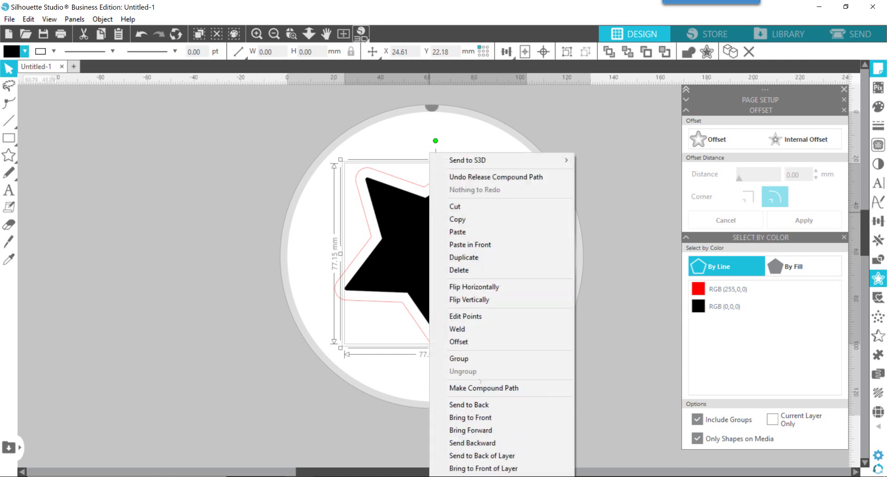
left_click(493, 389)
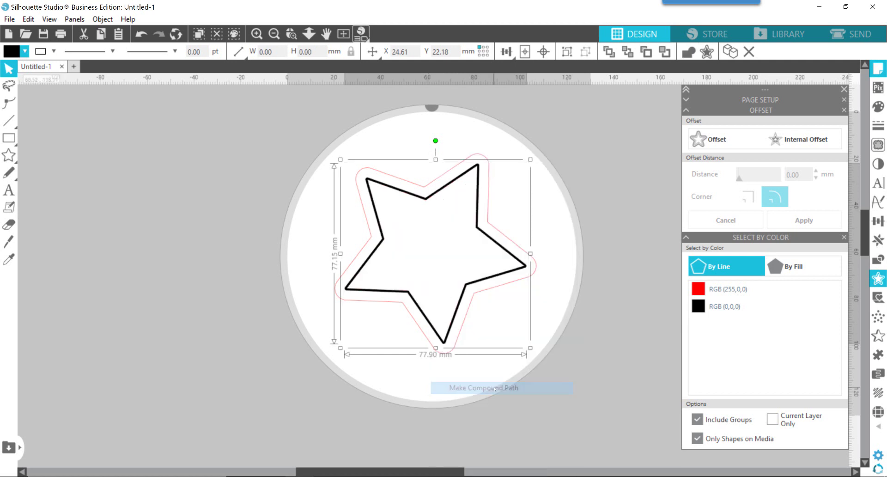
Step: Select the red-outlined stars, fill them red and make them one compound rim ring
left_click(721, 289)
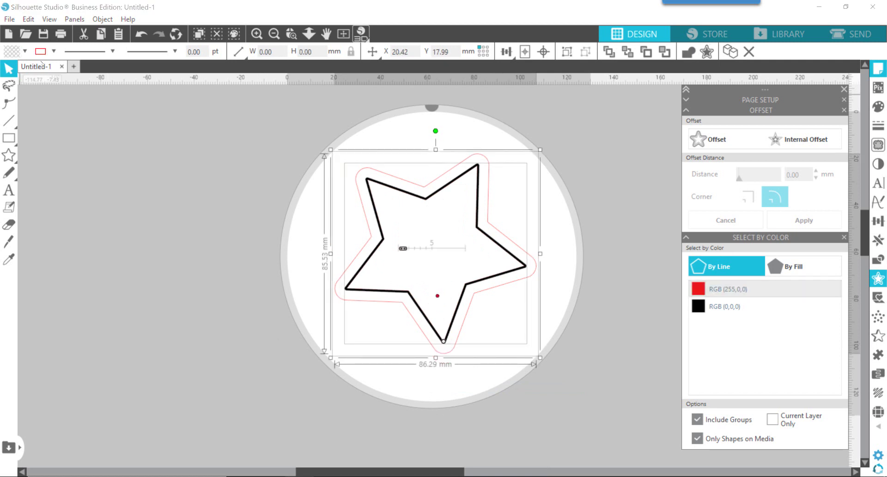
left_click(25, 51)
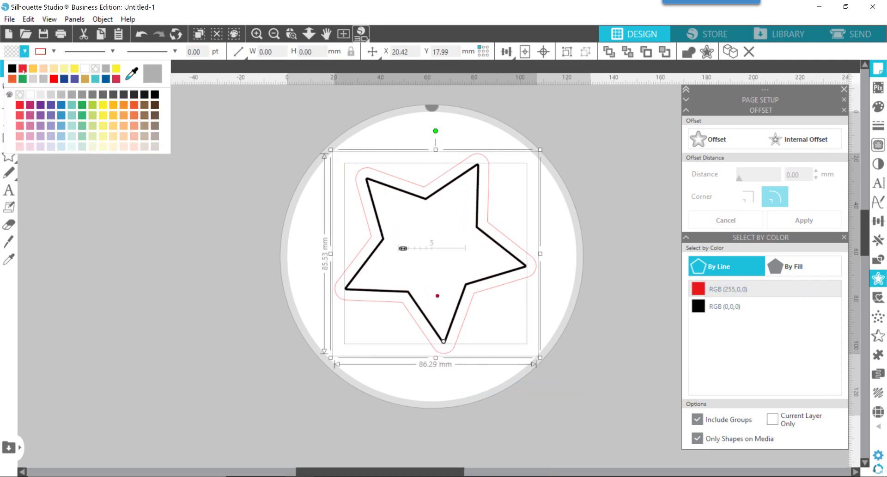
left_click(23, 69)
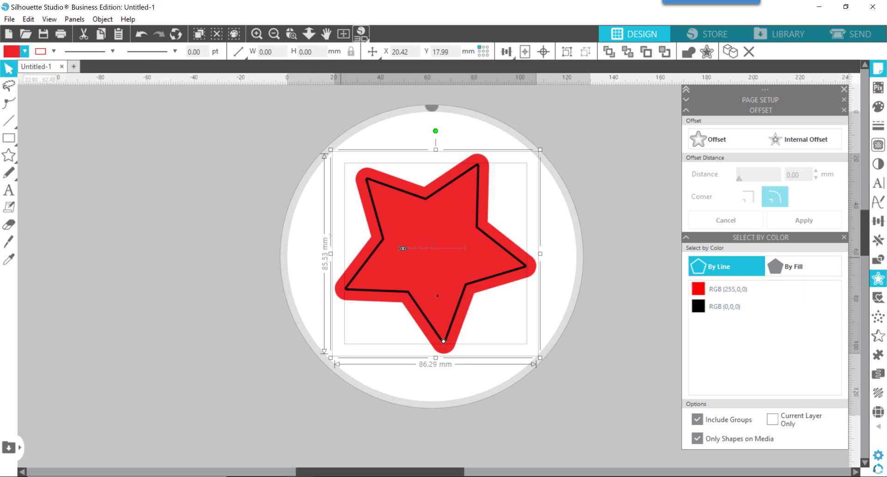
right_click(438, 225)
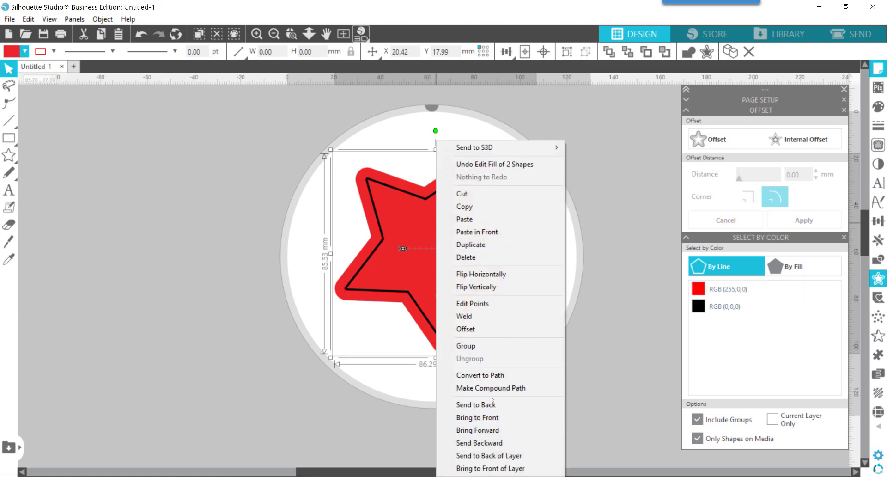
left_click(496, 393)
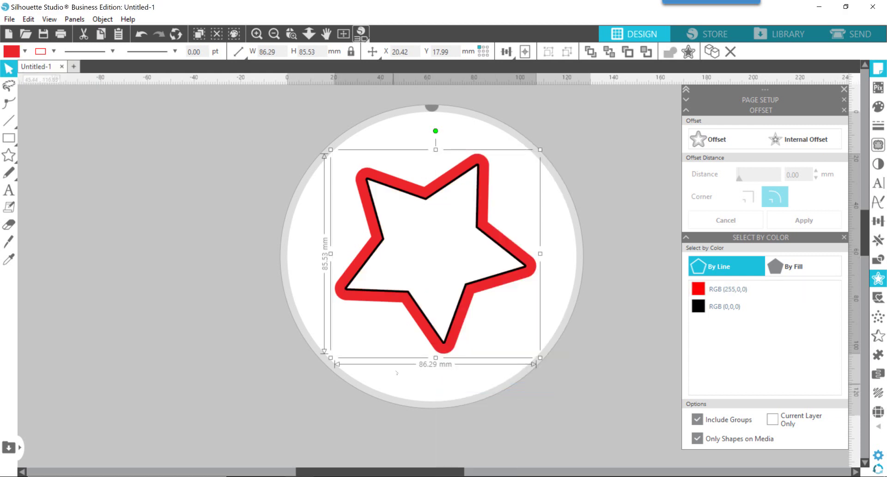
left_click(523, 330)
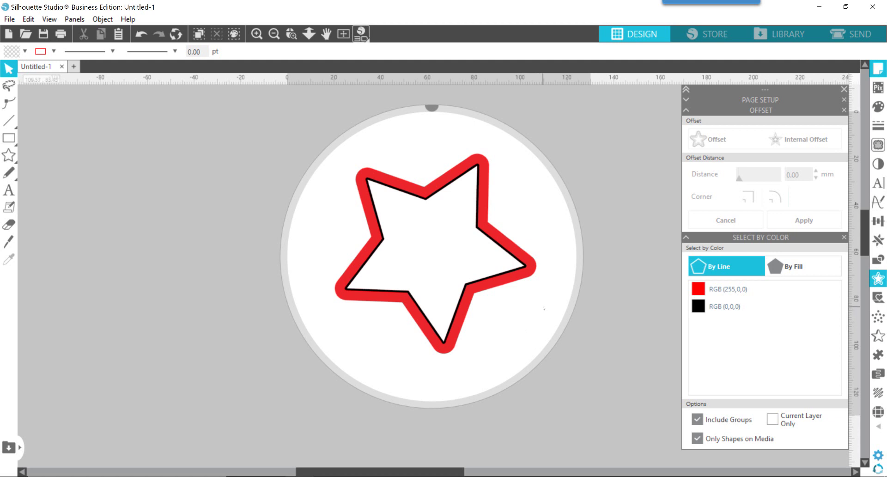
Step: Marquee-select the whole star design and choose Send to S3D > Extrusion
left_click_drag(544, 309, 329, 147)
right_click(403, 194)
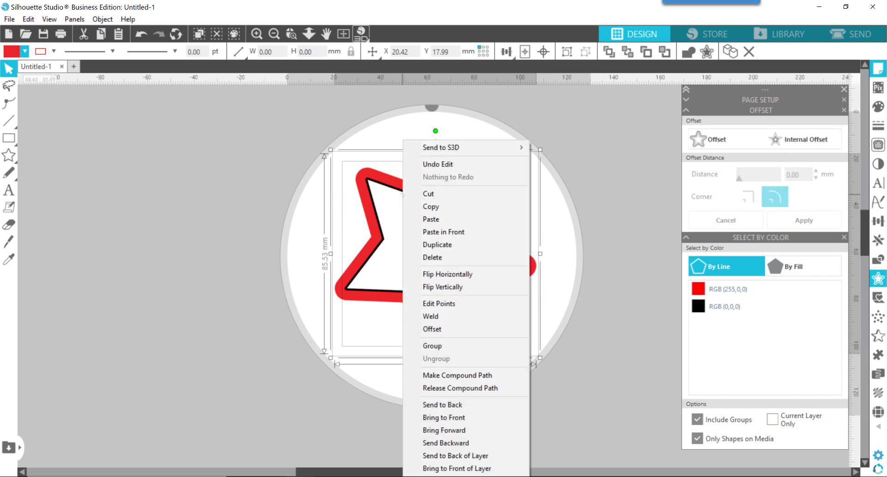
mouse_move(431, 147)
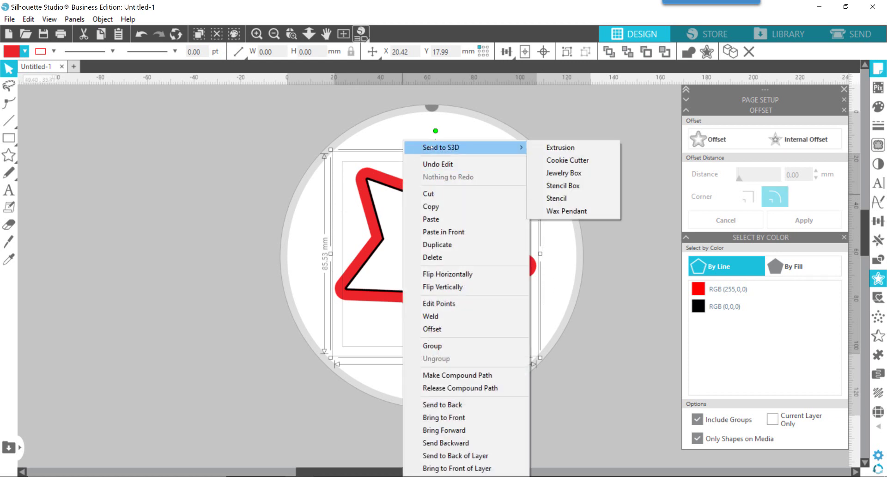
left_click(559, 148)
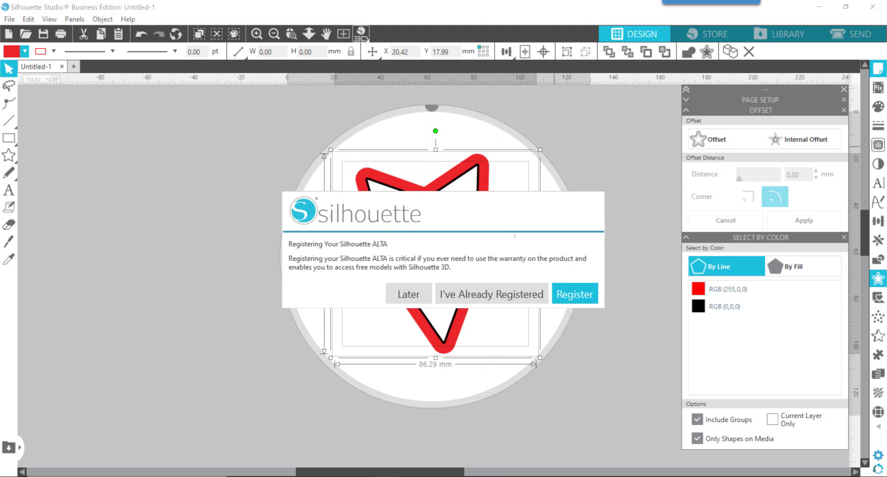
Step: Postpone registration so Silhouette 3D opens with the star extruded as a hollow wall on the bed
left_click(406, 295)
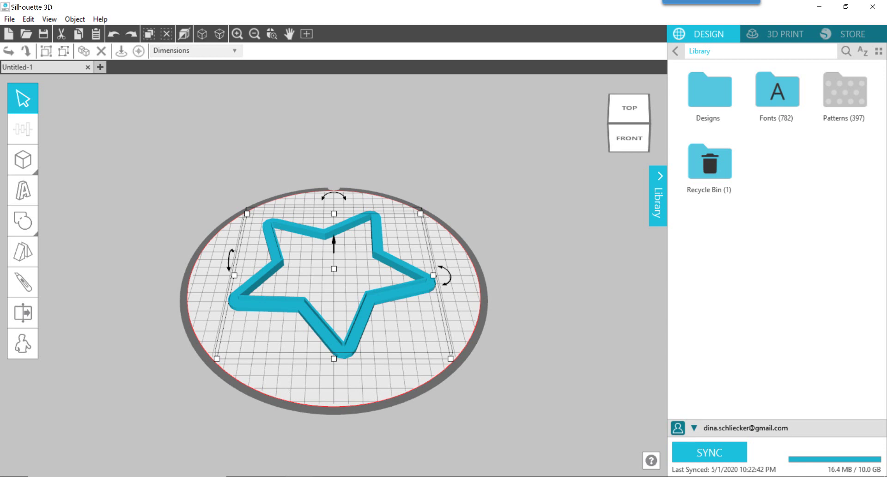
Step: Ungroup the 86.18 × 85.49 mm extruded star into separate inner wall and outer rim parts
right_click(347, 347)
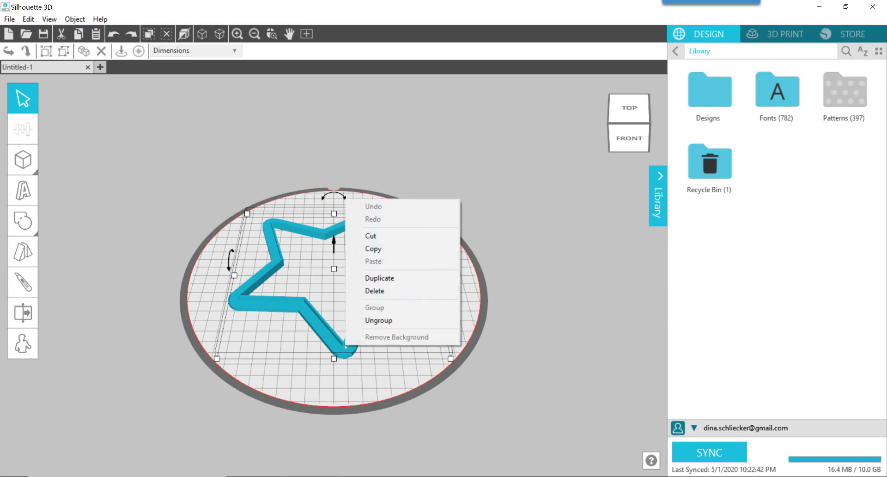
left_click(390, 321)
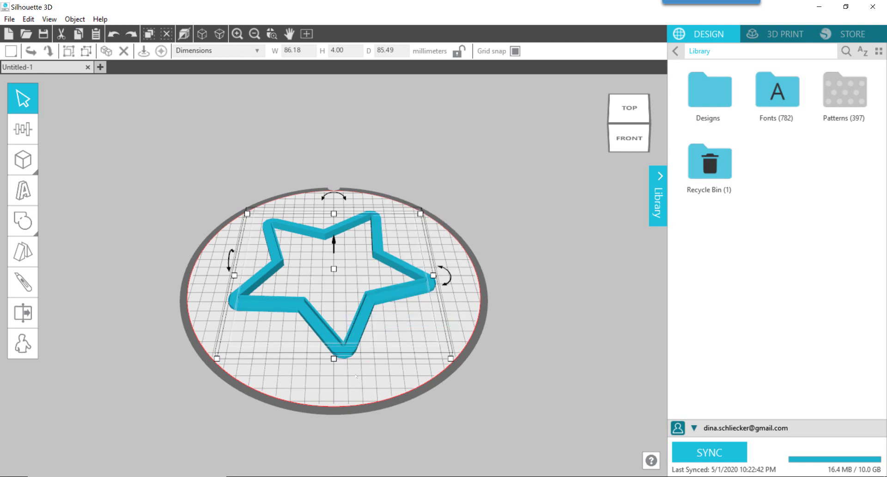
left_click_drag(357, 373, 366, 354)
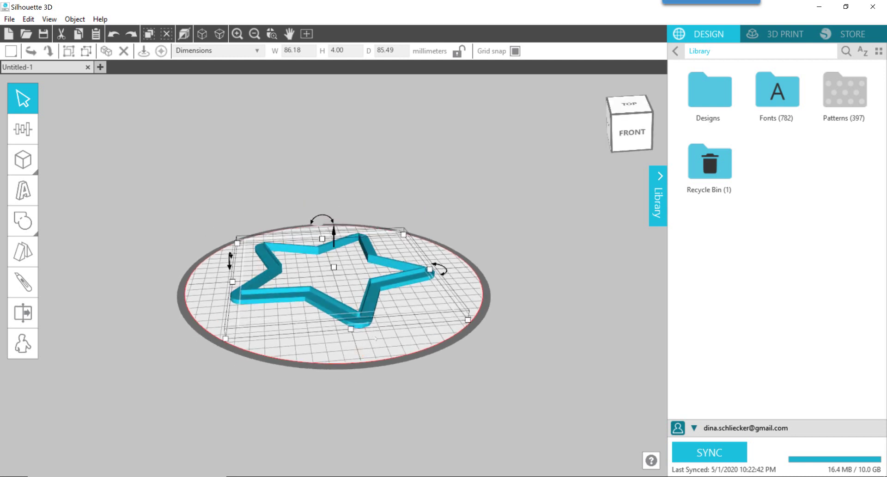
right_click(378, 338)
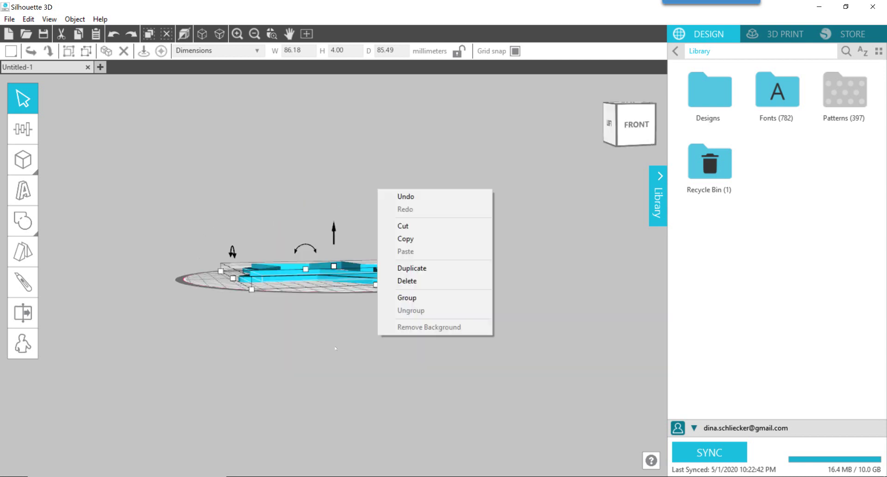
left_click(308, 319)
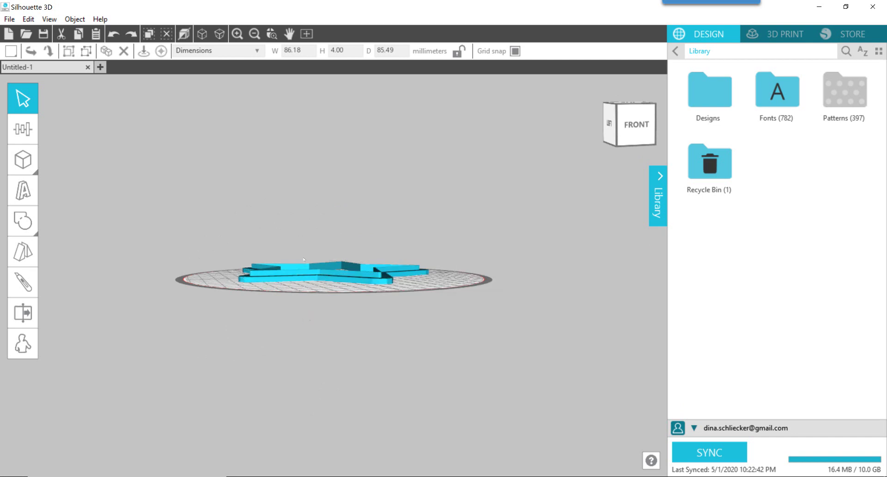
left_click(309, 320)
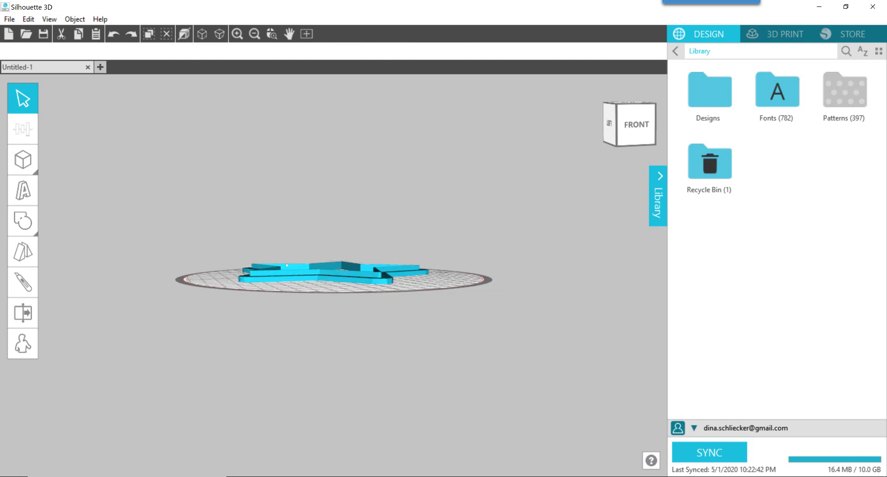
right_click(307, 285)
left_click(285, 299)
left_click_drag(285, 299, 293, 318)
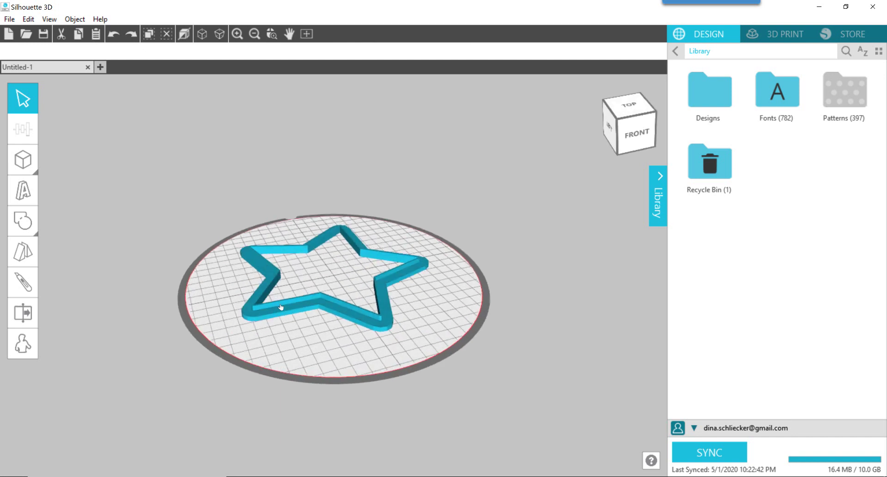
Step: Raise the inner star wall to a height of 20 mm
left_click(281, 307)
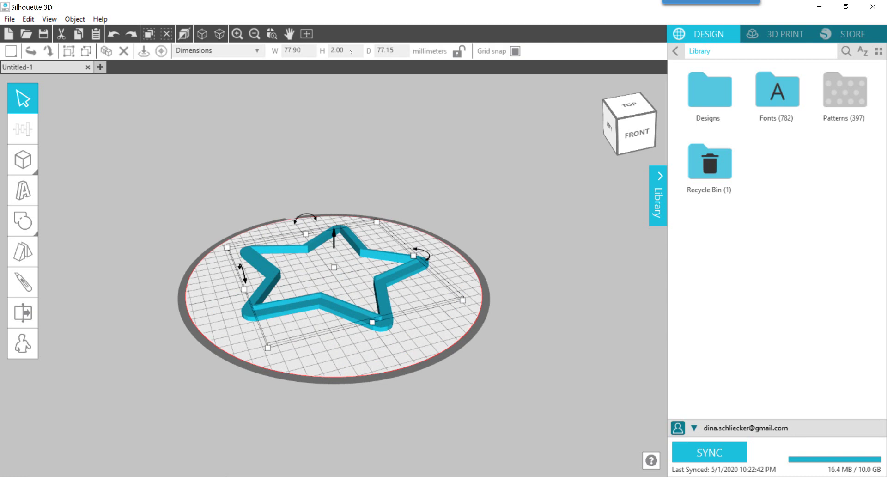
left_click(350, 51)
type("20")
key("Return")
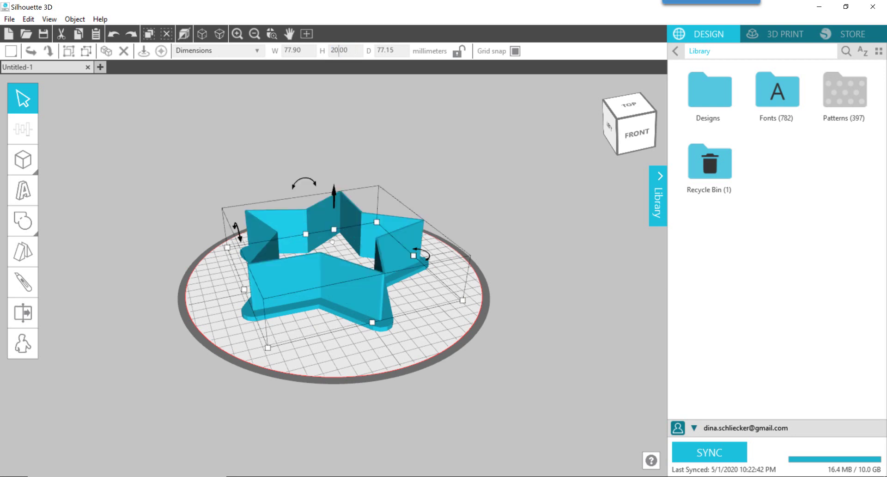
left_click(257, 323)
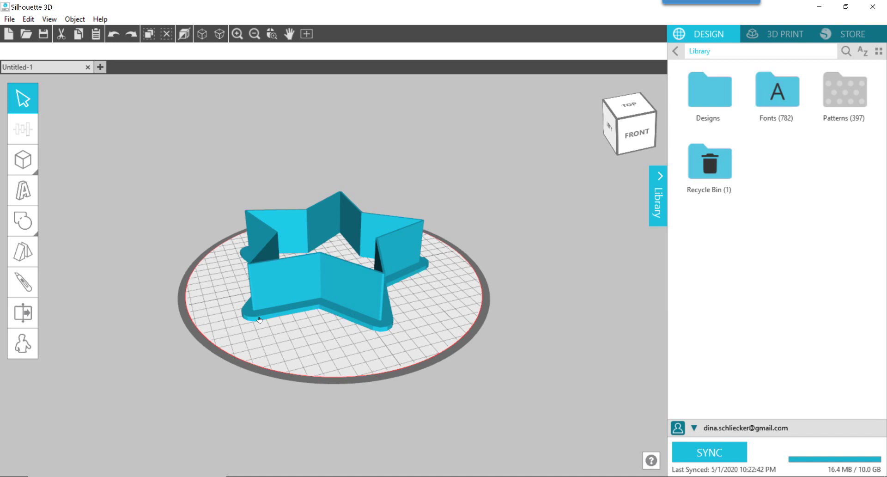
Step: Set the outer rim's height to 5 mm, then select both star parts
left_click(260, 320)
left_click(352, 49)
type("5")
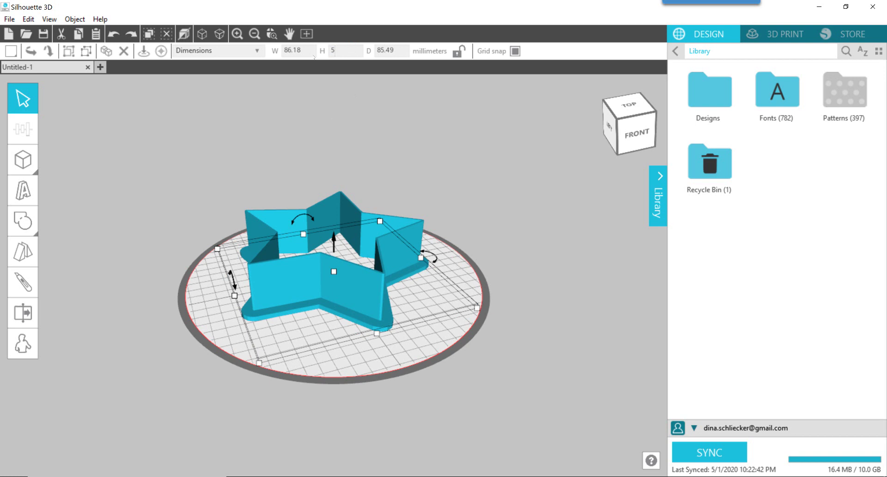
key("Return")
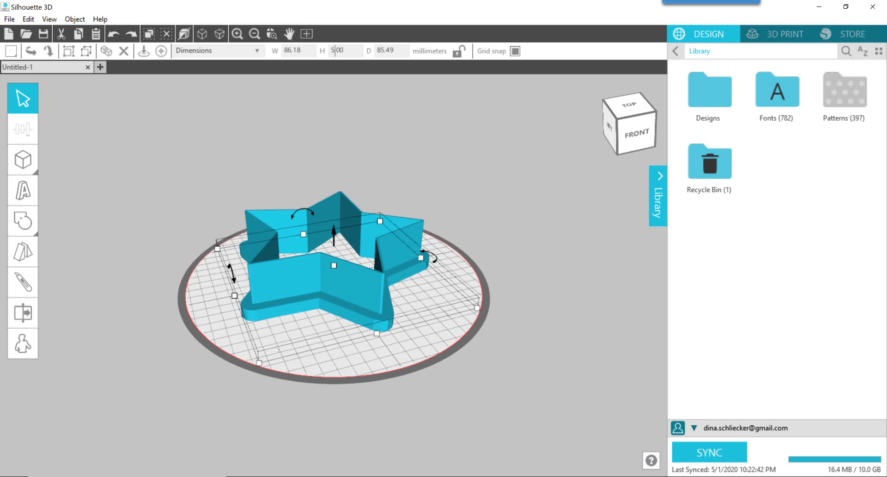
left_click(219, 221)
left_click_drag(213, 174, 466, 350)
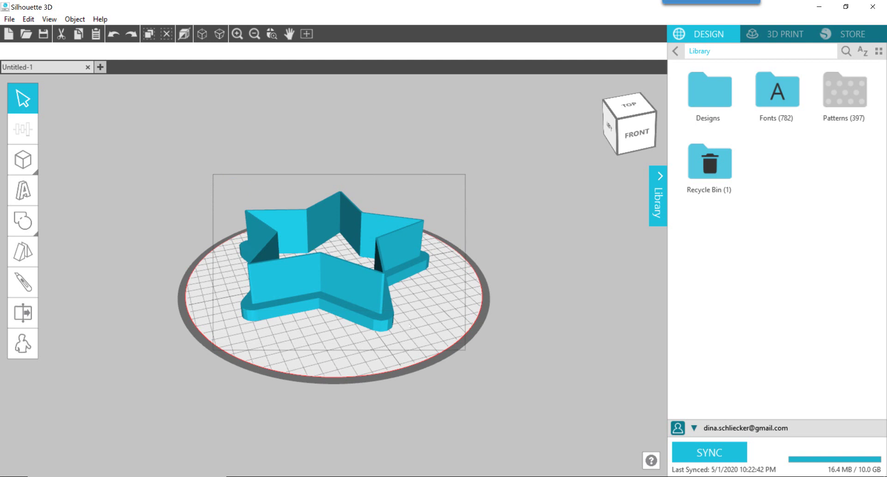
Step: Group the 20 mm blade wall and 5 mm rim into one 22 mm tall cutter
right_click(367, 299)
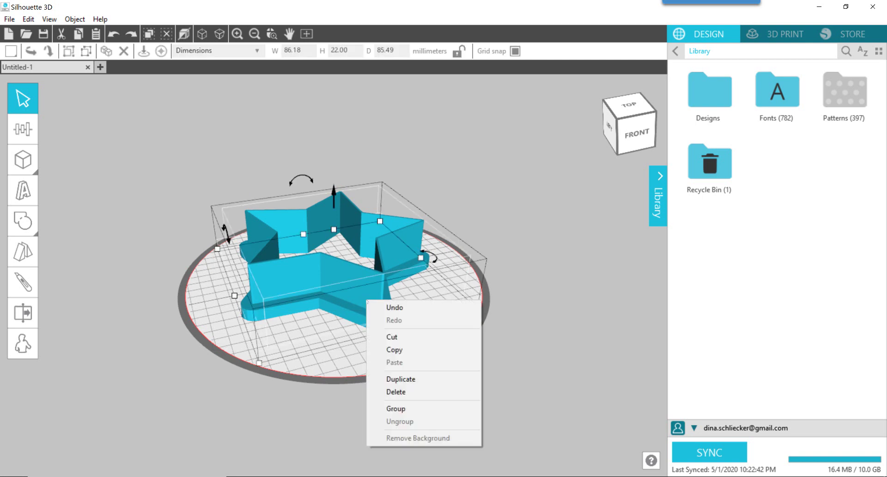
left_click(395, 408)
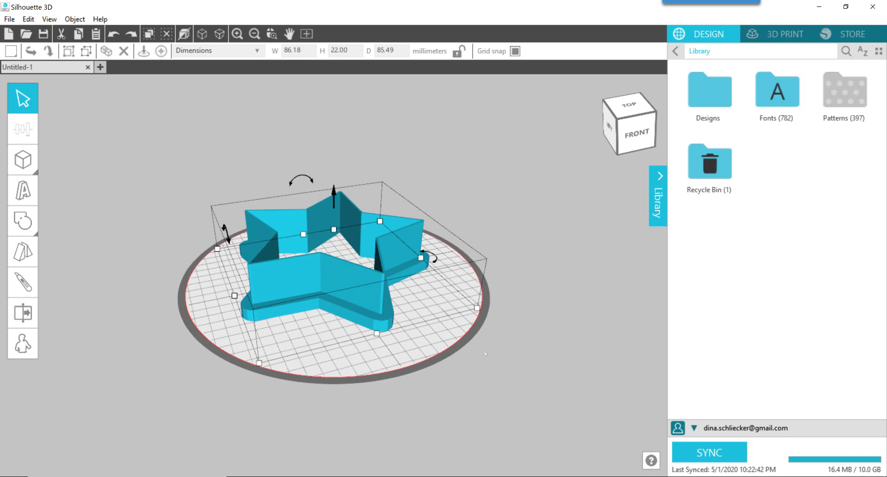
left_click(461, 360)
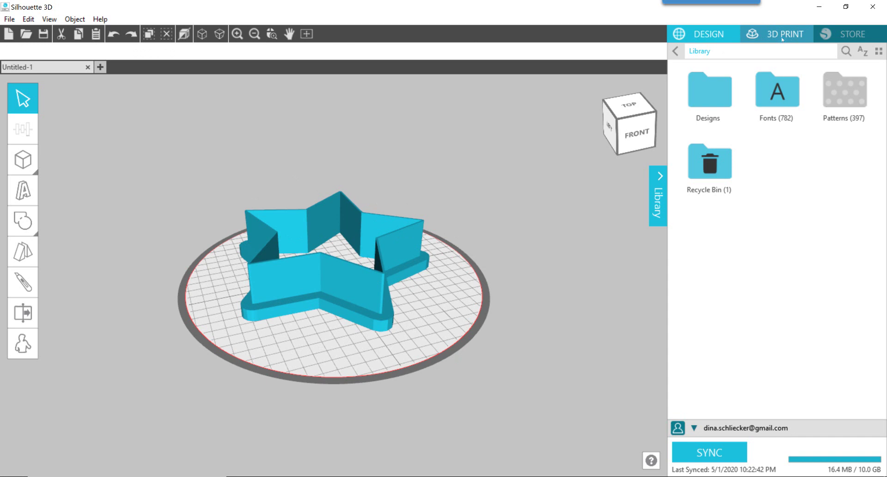
Step: Slice the cutter at Standard (PLA), about 1:12:52 and 0.86 m filament, and zoom out
left_click(783, 38)
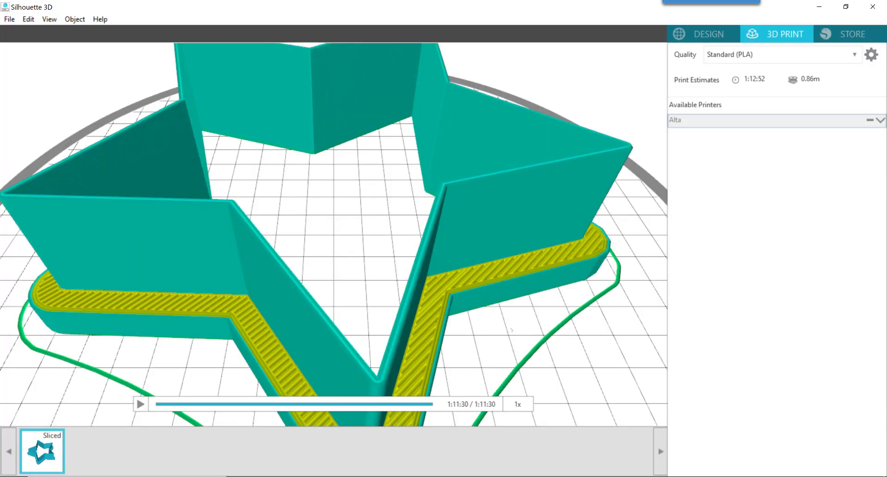
scroll(511, 329, "down", 3)
scroll(480, 297, "down", 3)
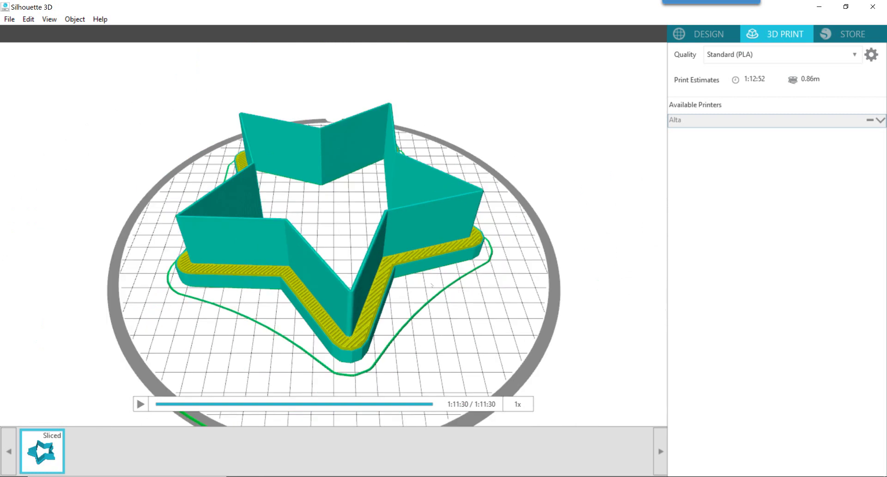